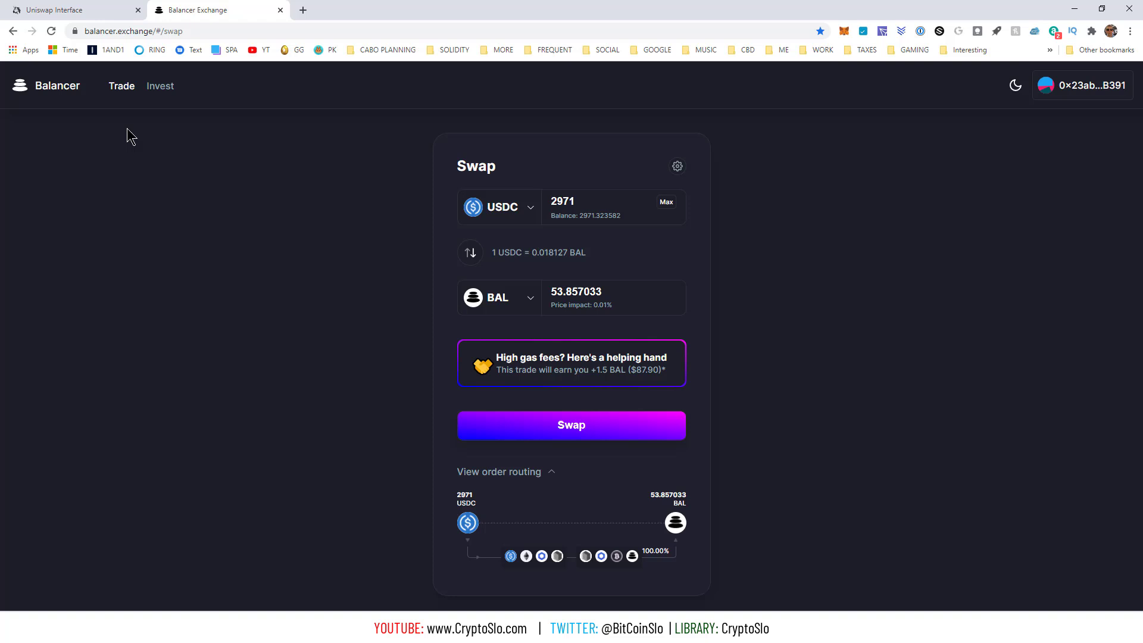
- Glance at the Uniswap swap page, then return to Balancer quoting 53.857033 BAL for 2971 USDC
{"action": "left_click", "coordinate": [62, 9]}
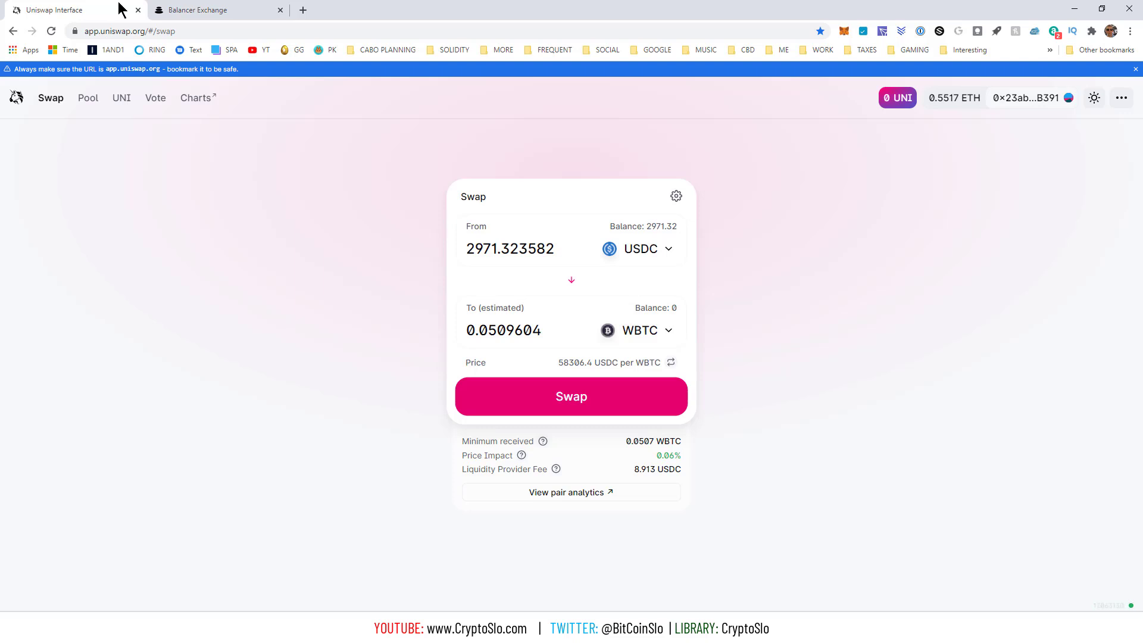
{"action": "left_click", "coordinate": [212, 9]}
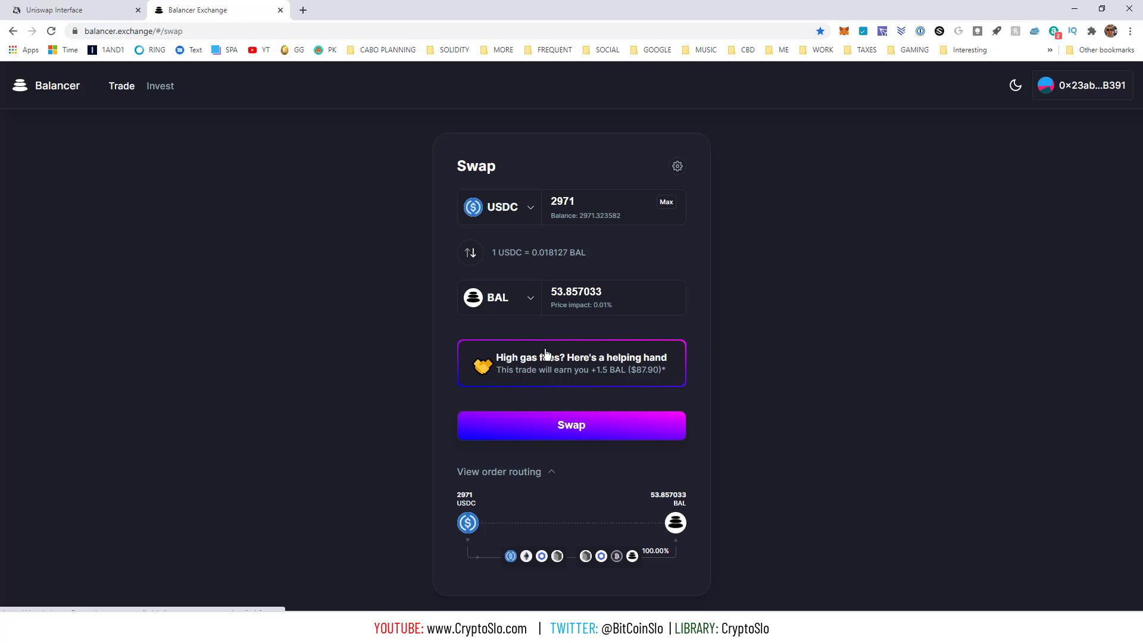
- On Uniswap, submit the 2971.32 USDC to WBTC swap for MetaMask approval
{"action": "left_click", "coordinate": [64, 7]}
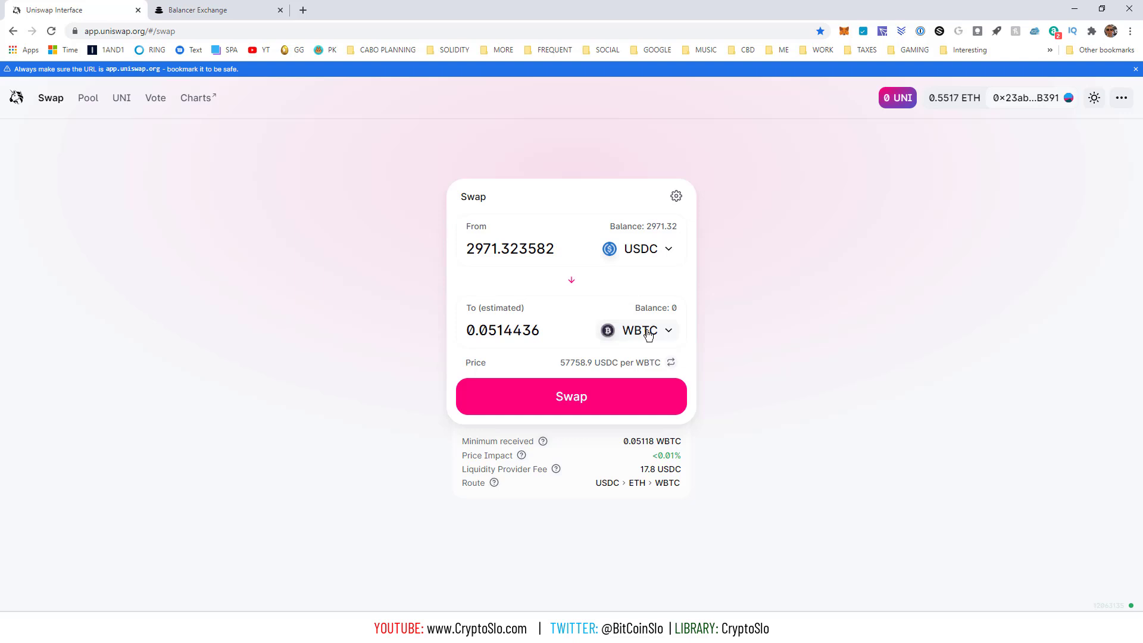
{"action": "left_click", "coordinate": [601, 402]}
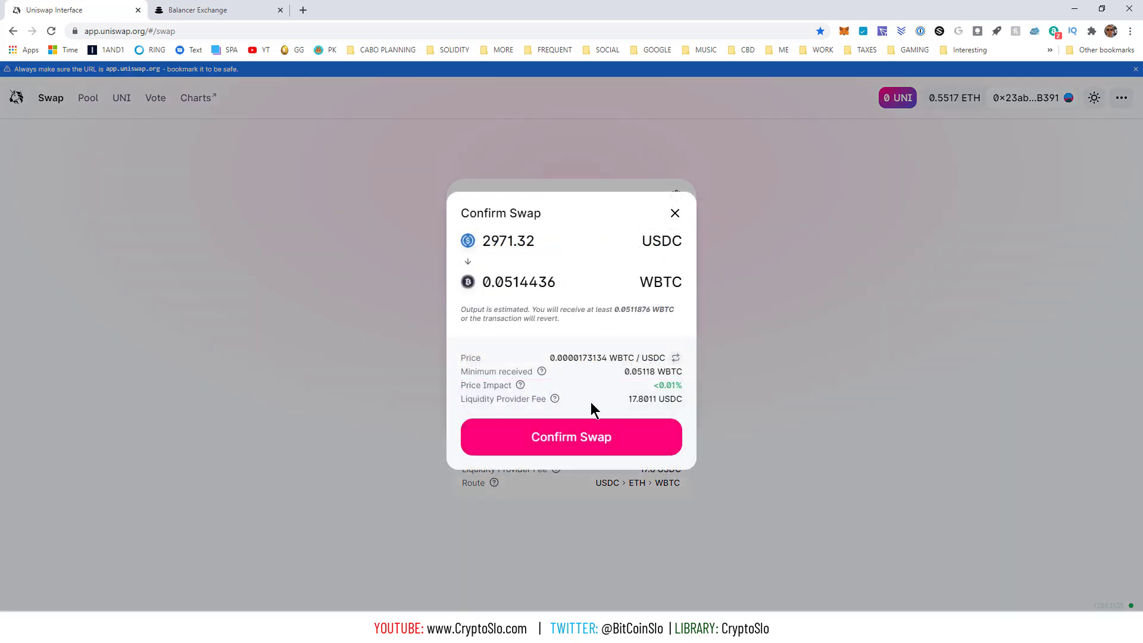
{"action": "left_click", "coordinate": [595, 444]}
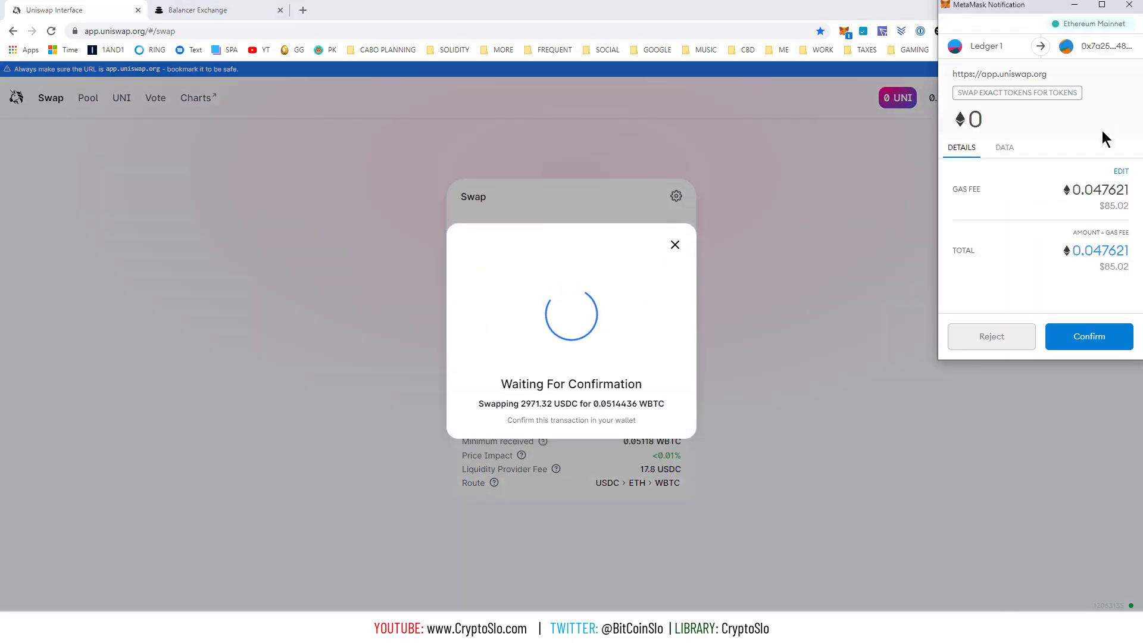
- Review the MetaMask gas fee options unchanged, reject the swap, and dismiss the rejection error
{"action": "left_click", "coordinate": [1121, 172]}
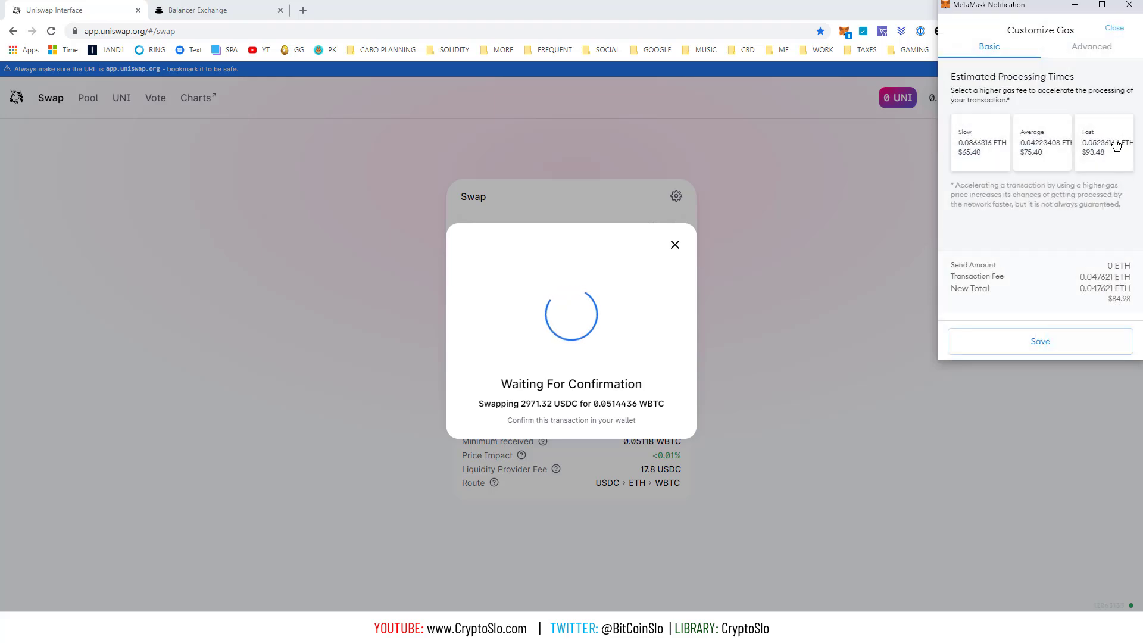
{"action": "left_click", "coordinate": [1110, 36]}
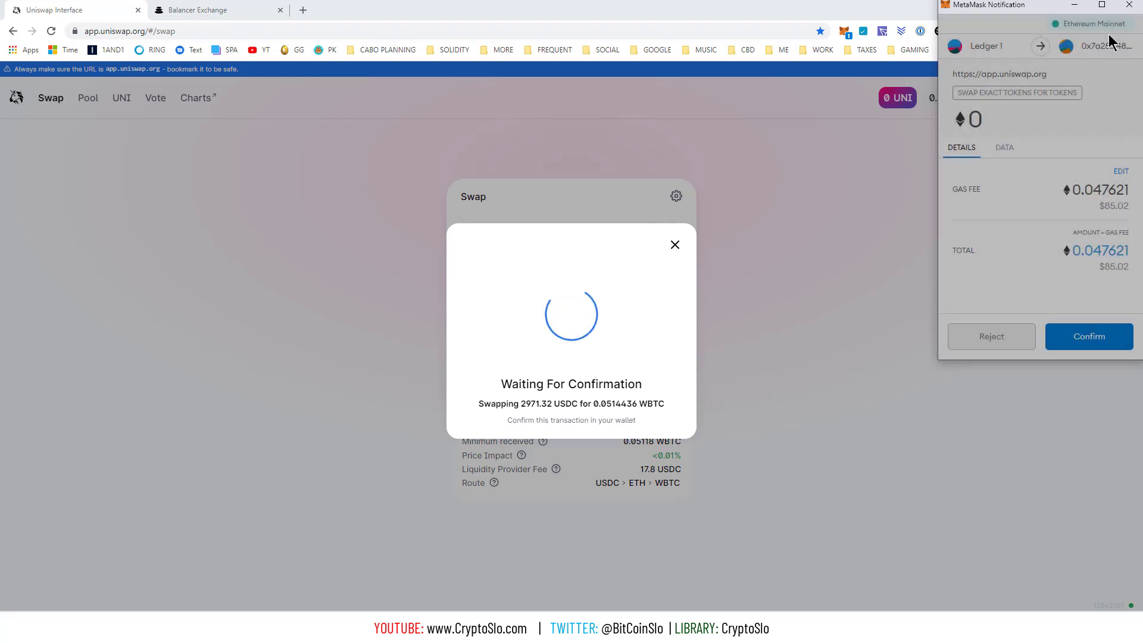
{"action": "left_click", "coordinate": [982, 333]}
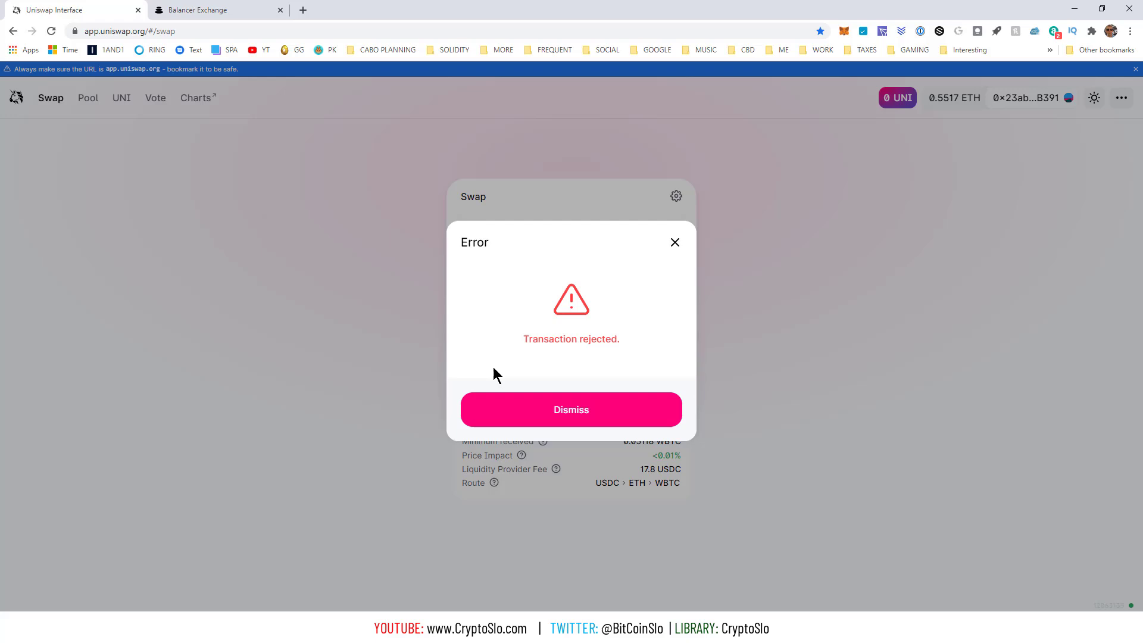
{"action": "left_click", "coordinate": [518, 413]}
- On Balancer Exchange, make WBTC the token received for the 2971 USDC swap
{"action": "left_click", "coordinate": [287, 10]}
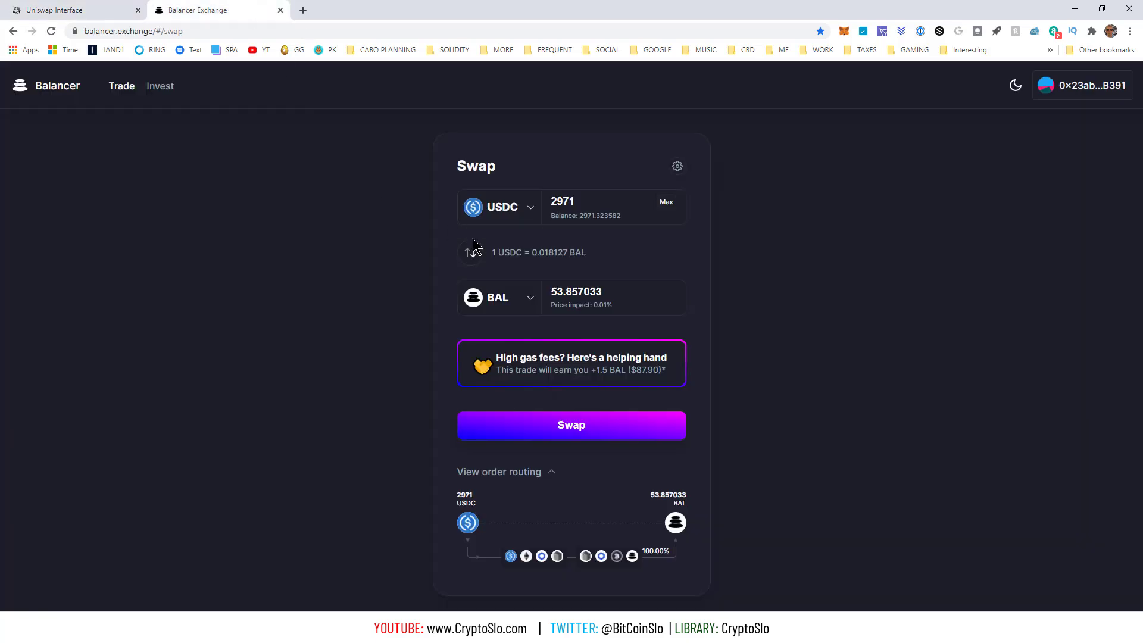
{"action": "left_click", "coordinate": [501, 304]}
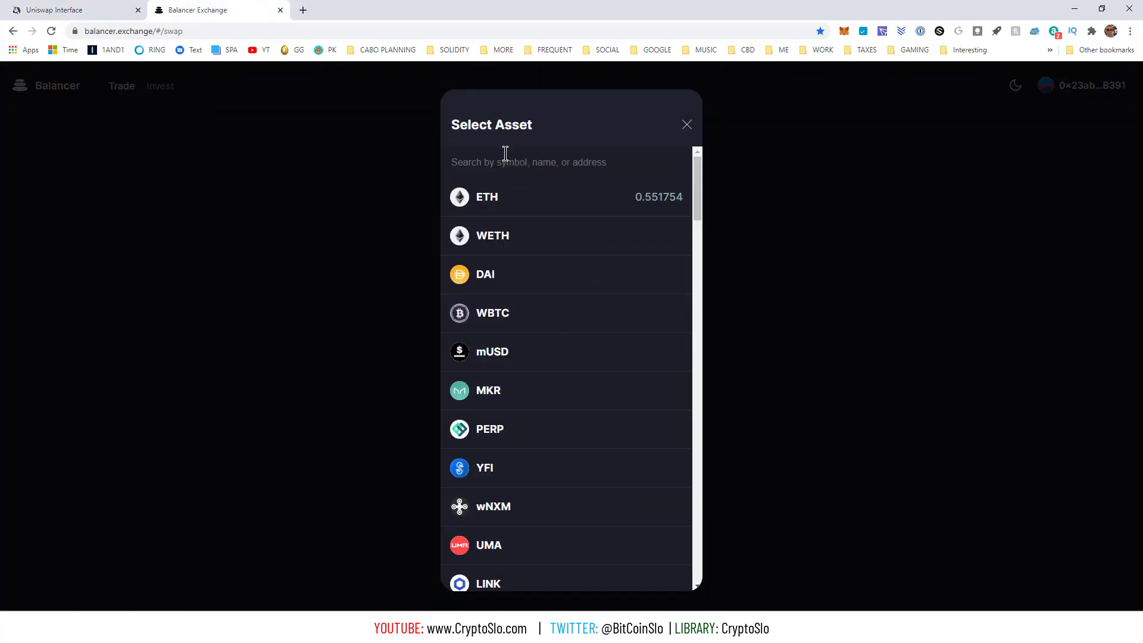
{"action": "type", "text": "wbtc"}
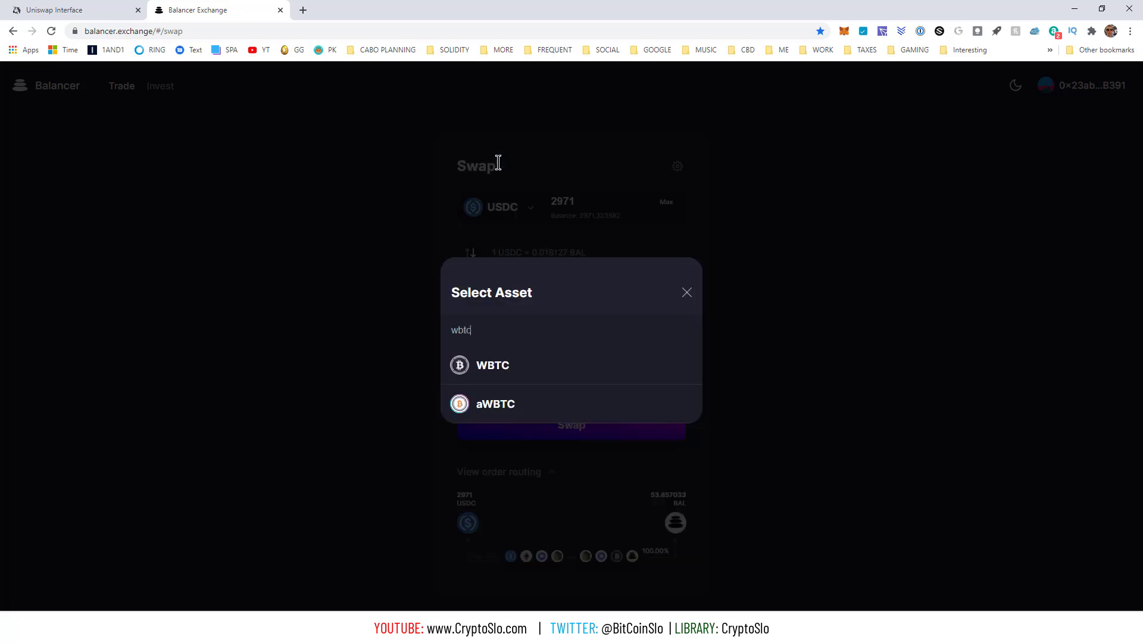
{"action": "left_click", "coordinate": [503, 370]}
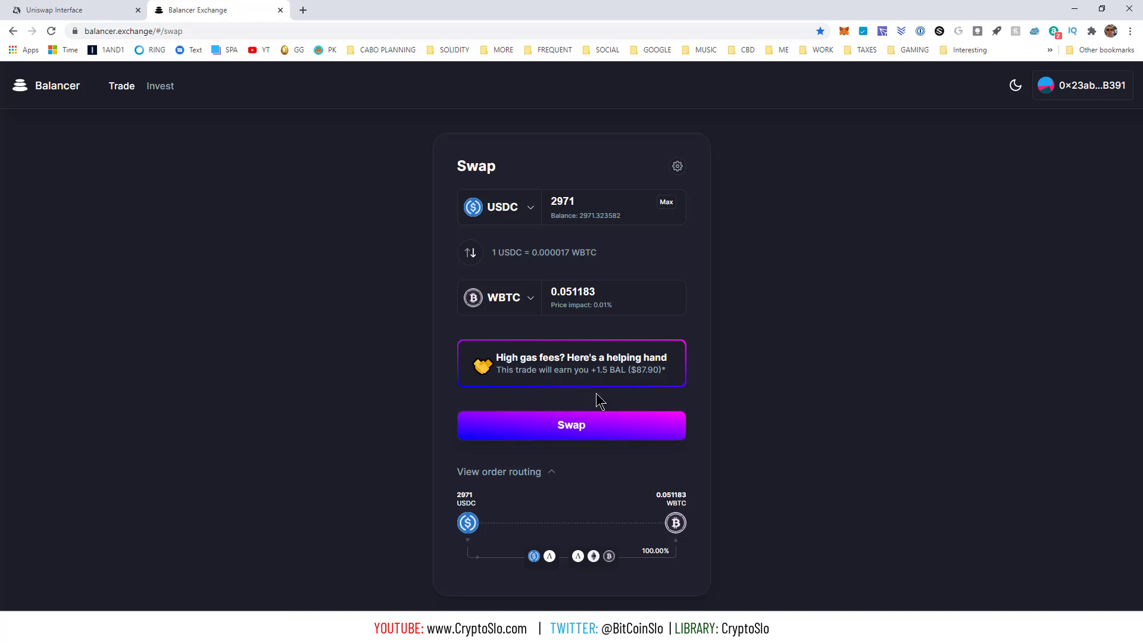
- Submit the Balancer WBTC swap, preview the fast gas fee (0.087574 ETH), and reject it
{"action": "left_click", "coordinate": [607, 426]}
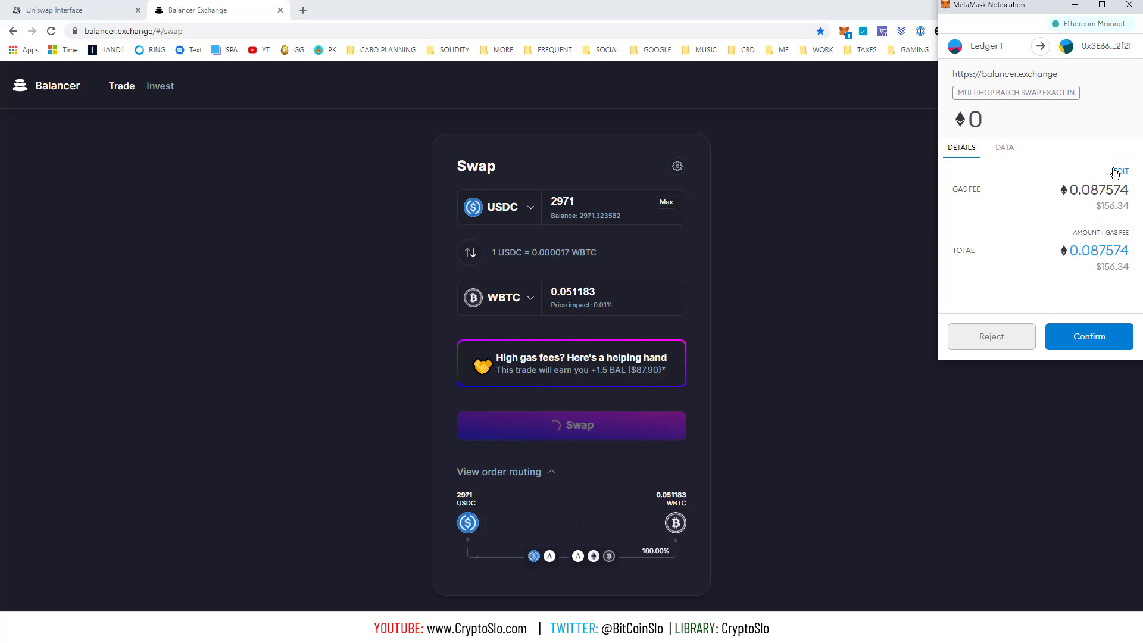
{"action": "left_click", "coordinate": [1115, 172]}
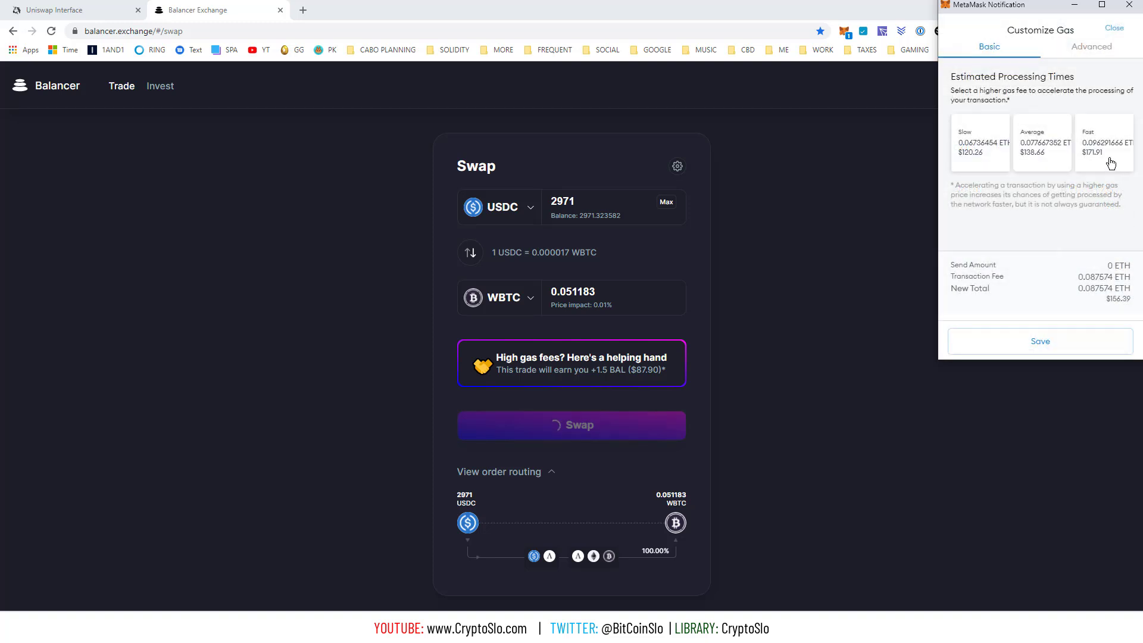
{"action": "left_click", "coordinate": [1110, 163]}
{"action": "left_click", "coordinate": [1114, 28]}
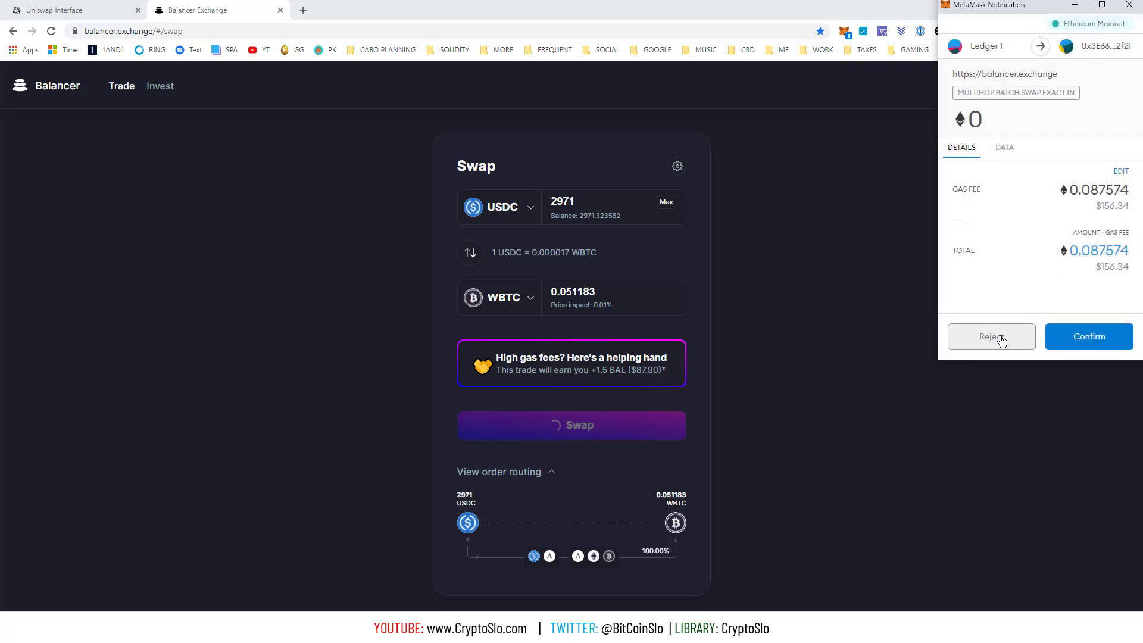
{"action": "left_click", "coordinate": [1000, 335]}
- On Uniswap, make ETH the token received for the 2971.32 USDC swap
{"action": "left_click", "coordinate": [79, 8]}
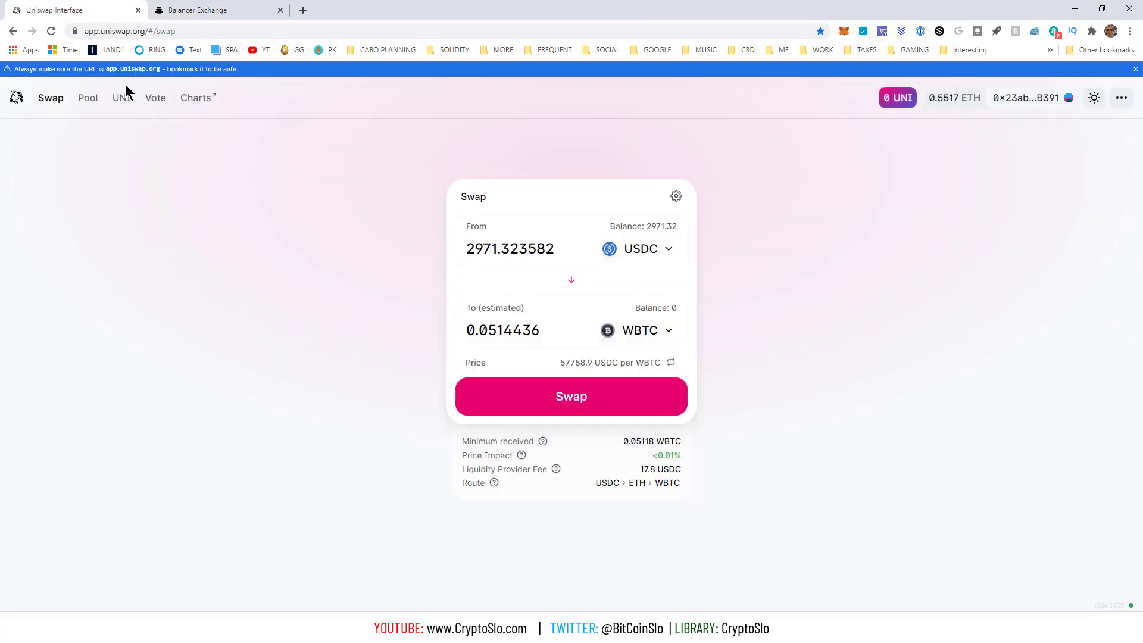
{"action": "left_click", "coordinate": [666, 331]}
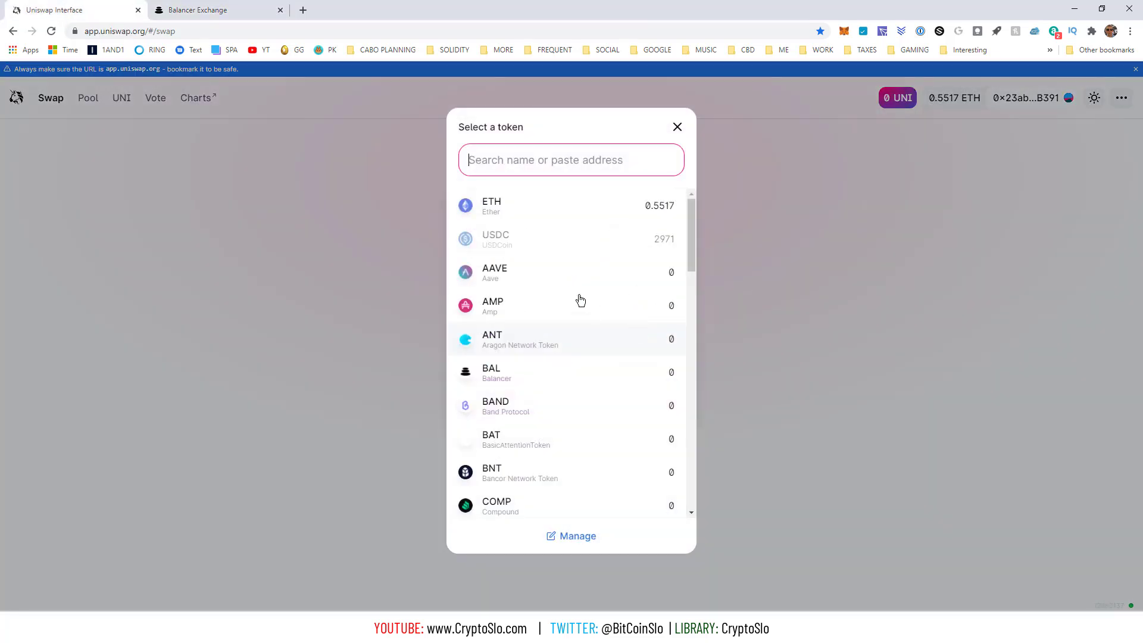
{"action": "left_click", "coordinate": [504, 206]}
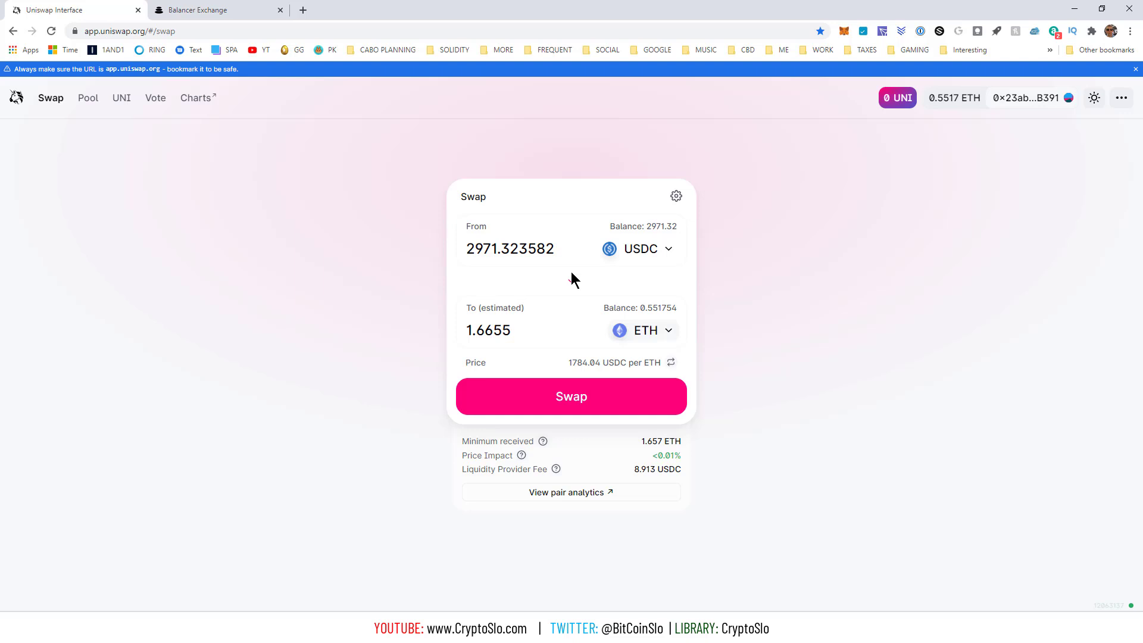
- Submit the USDC to ETH swap, check its 0.03933 ETH MetaMask gas fee, and reject it
{"action": "left_click", "coordinate": [556, 394]}
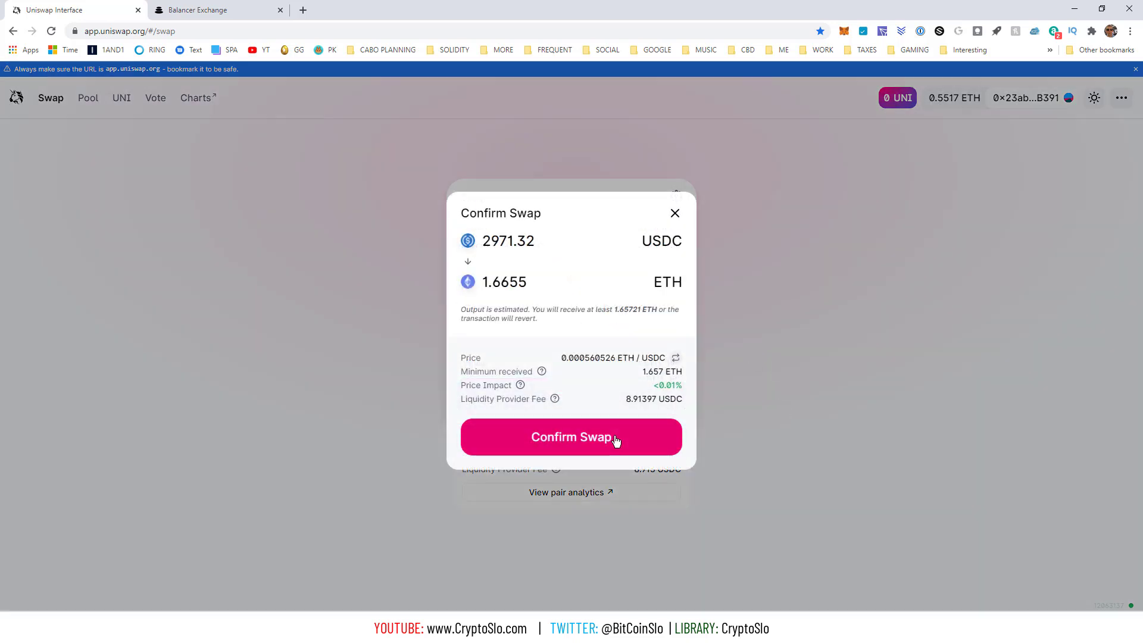
{"action": "left_click", "coordinate": [616, 441]}
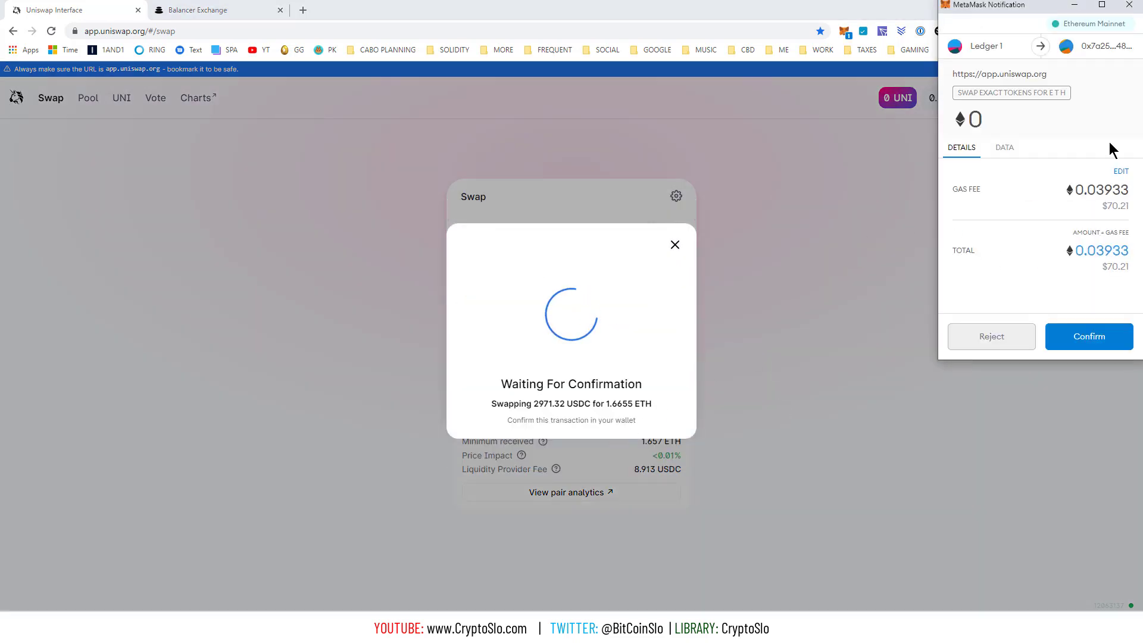
{"action": "left_click", "coordinate": [1121, 171]}
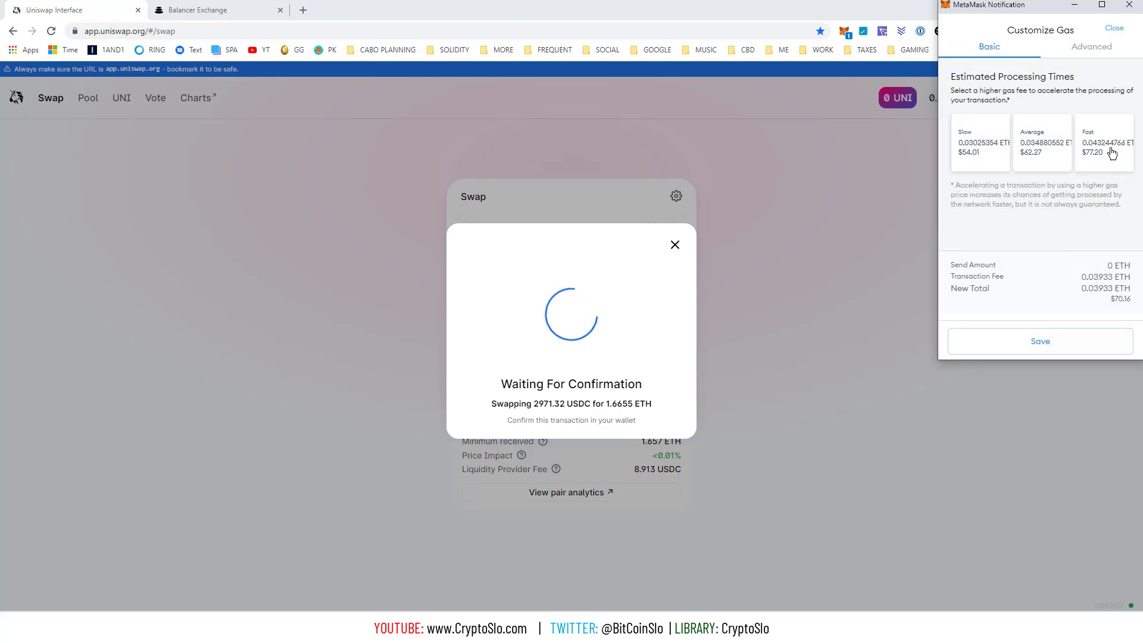
{"action": "left_click", "coordinate": [1114, 28]}
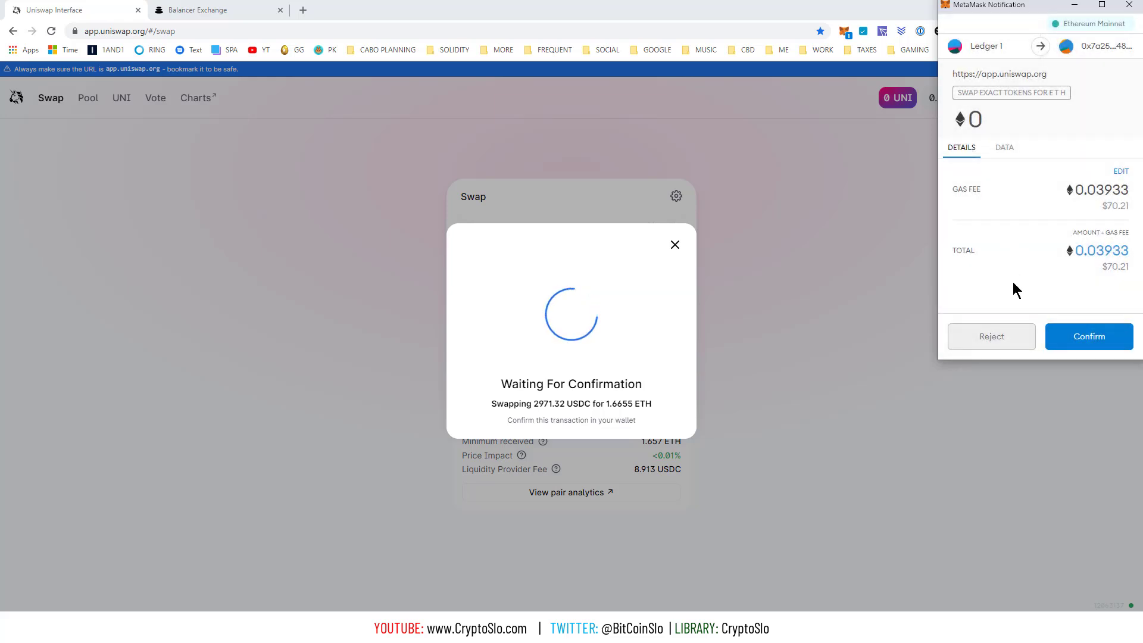
{"action": "left_click", "coordinate": [985, 337]}
- On Balancer Exchange, switch the output token from WBTC to ETH, quoting 1.687963 ETH
{"action": "left_click", "coordinate": [217, 9]}
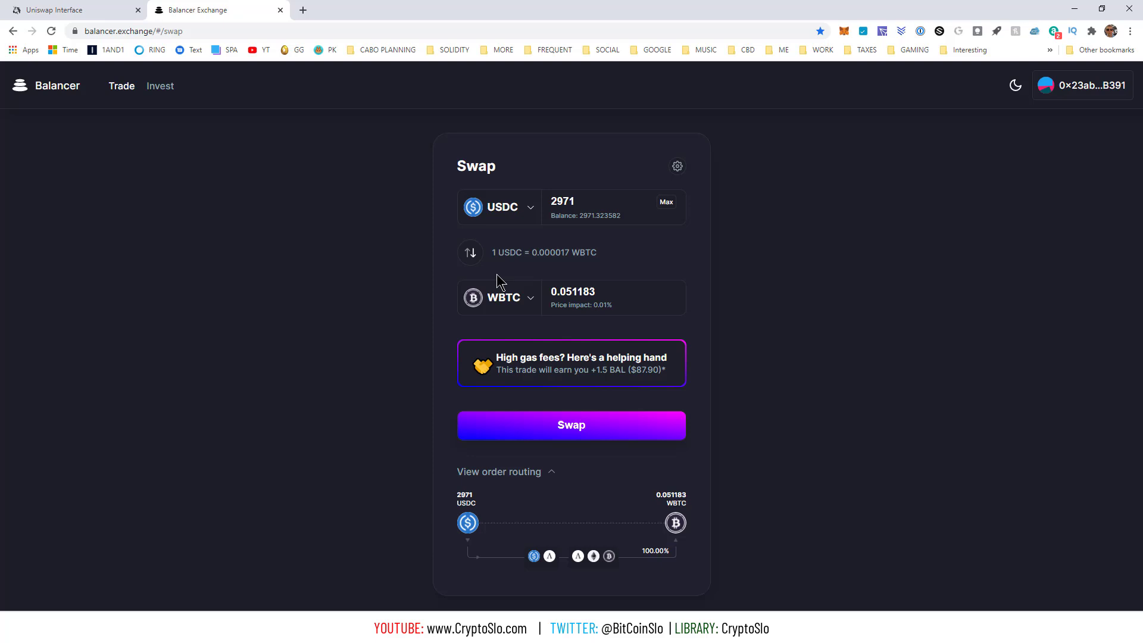
{"action": "left_click", "coordinate": [495, 305]}
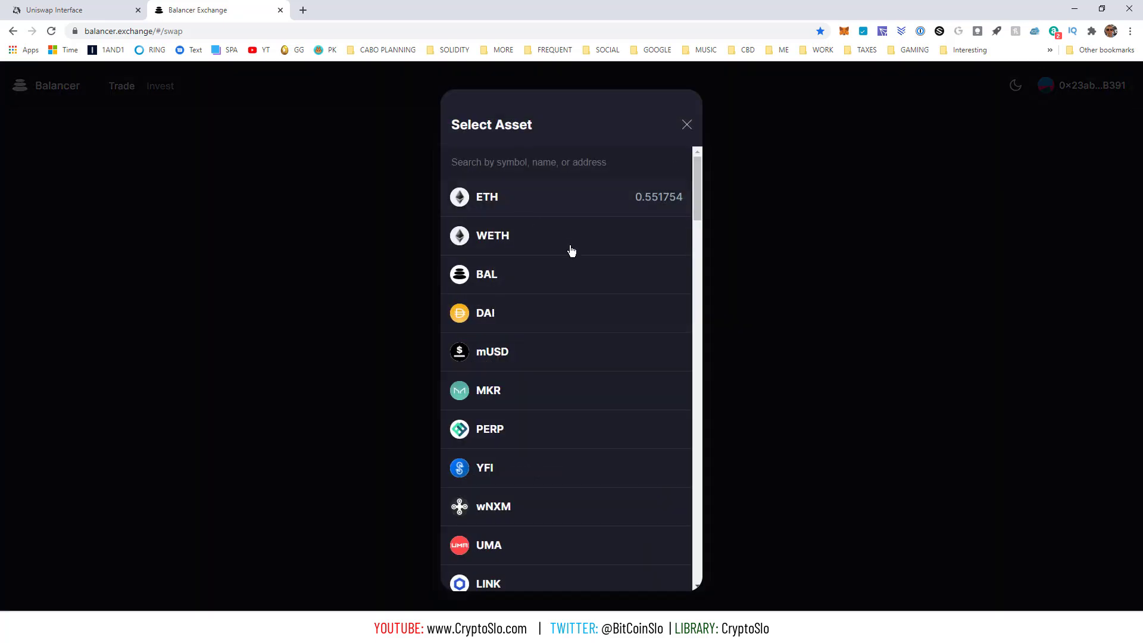
{"action": "double_click", "coordinate": [512, 197]}
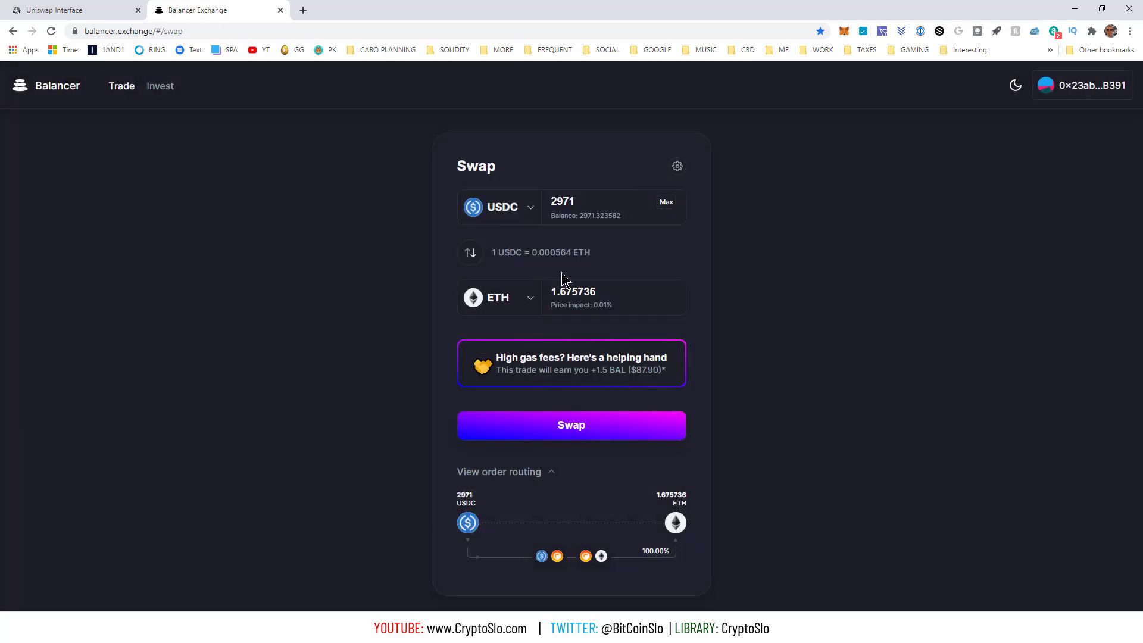
- Submit the USDC to ETH swap and view its 0.083719 ETH MetaMask gas speed options
{"action": "left_click", "coordinate": [569, 425]}
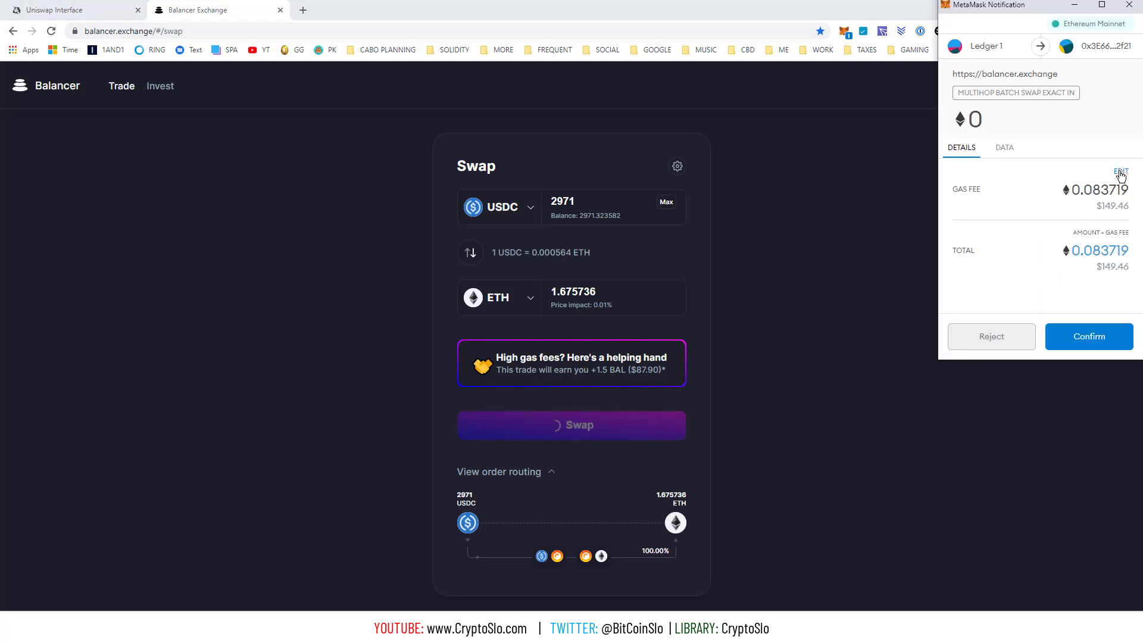
{"action": "left_click", "coordinate": [1121, 172]}
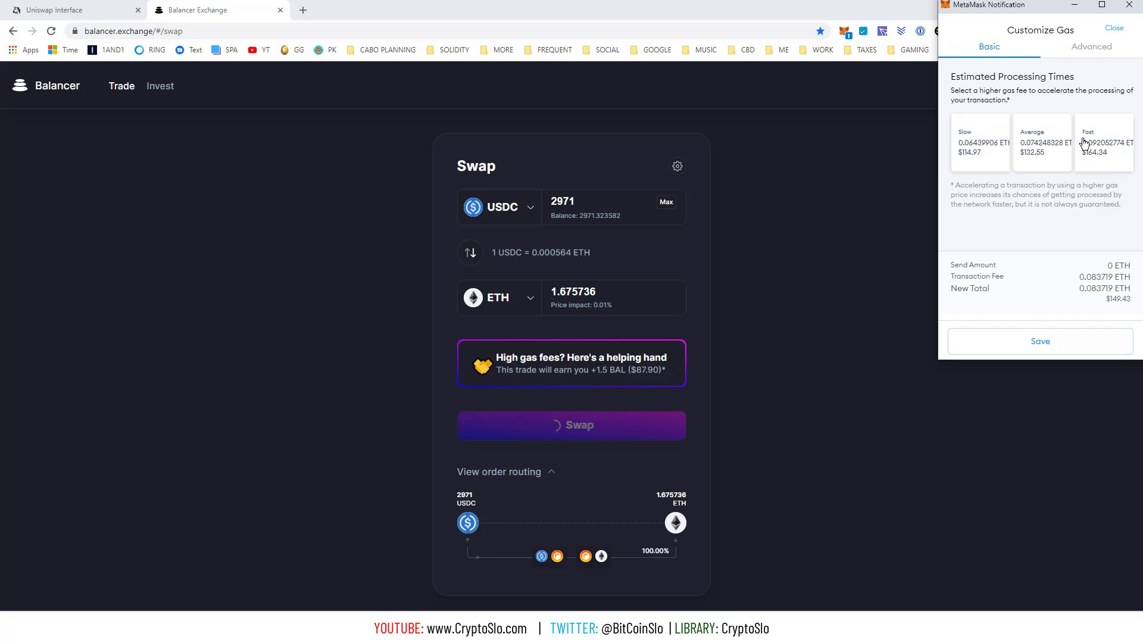
{"action": "left_click", "coordinate": [1111, 31]}
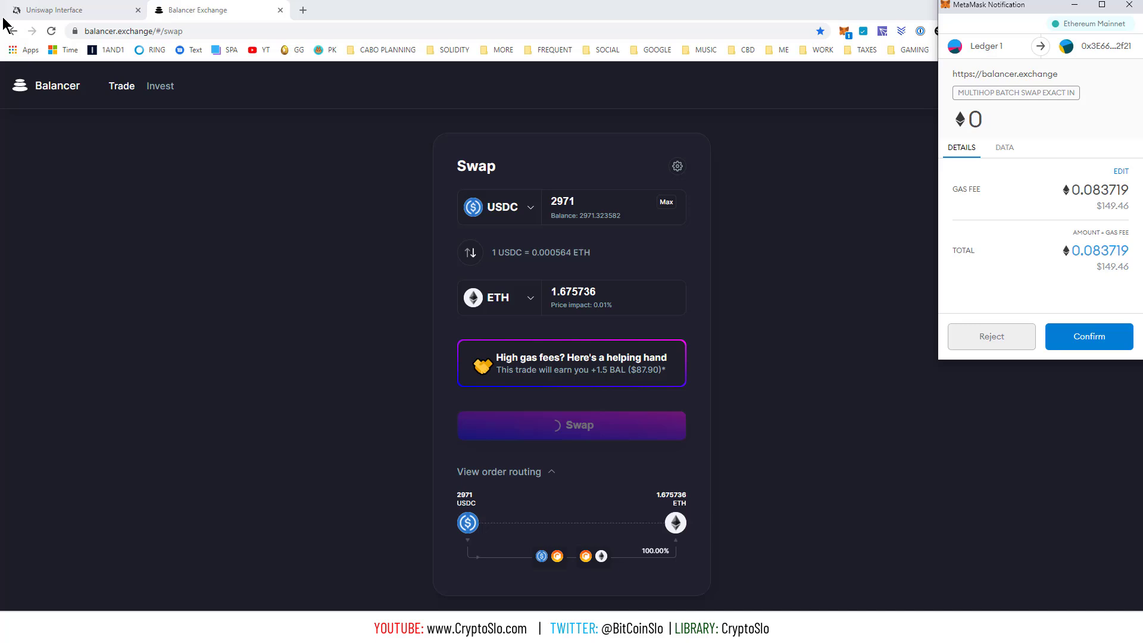
{"action": "left_click", "coordinate": [83, 14]}
- Dismiss the rejection message and reopen then close the asset list, keeping ETH as output
{"action": "left_click", "coordinate": [532, 405]}
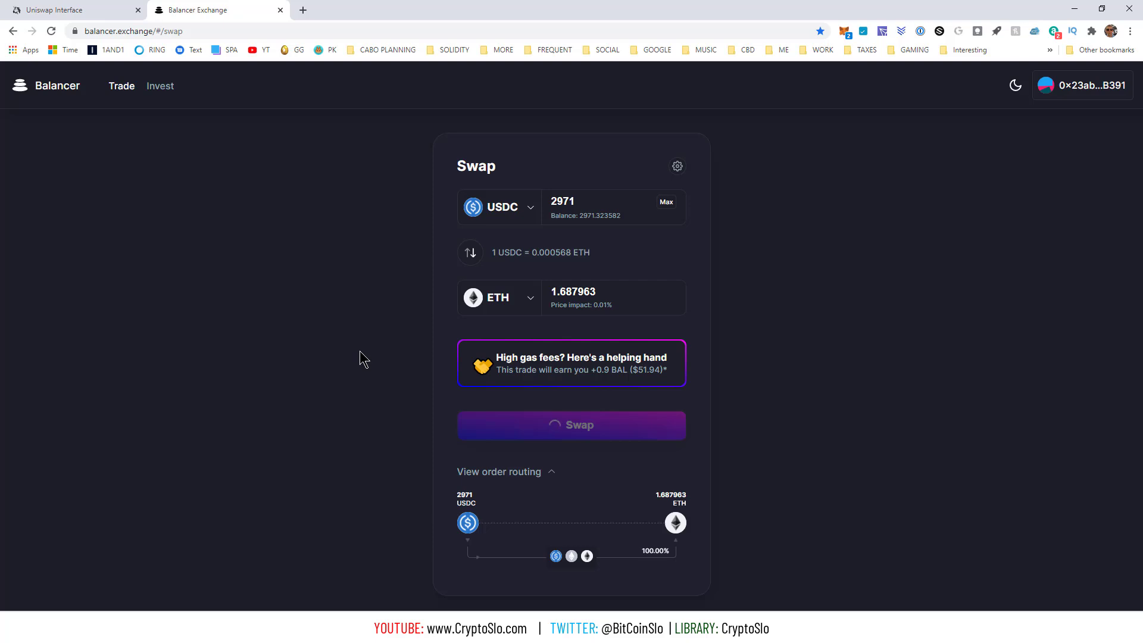
{"action": "left_click", "coordinate": [517, 292]}
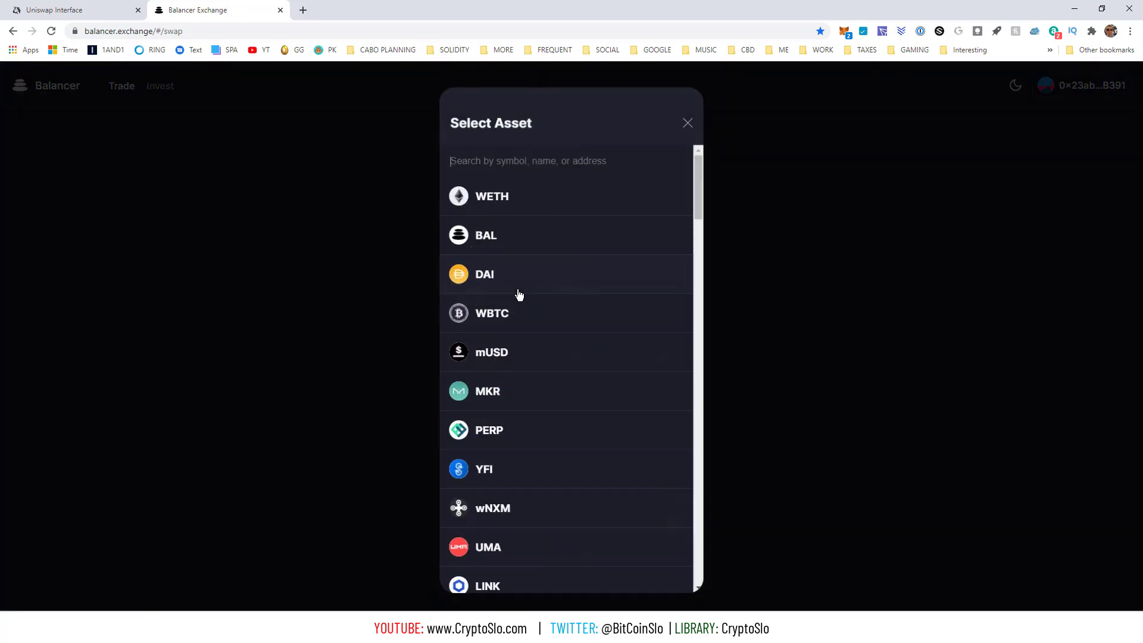
{"action": "left_click", "coordinate": [328, 269]}
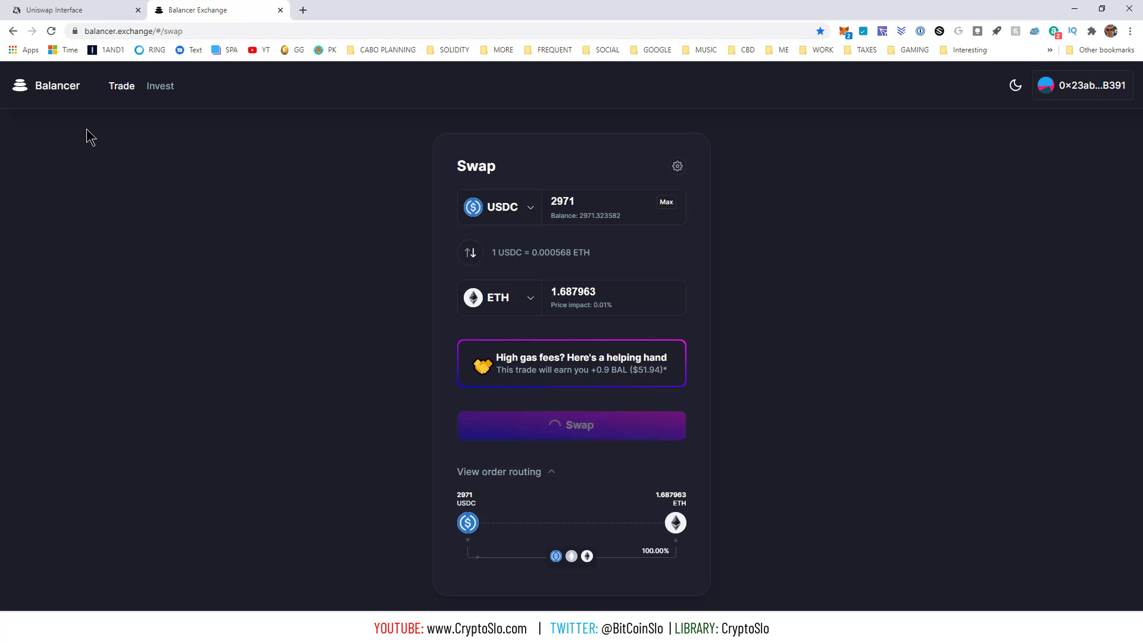
- Return to Uniswap's swap page, now quoting 1.66002 WETH for 2971.323582 USDC
{"action": "left_click", "coordinate": [84, 10]}
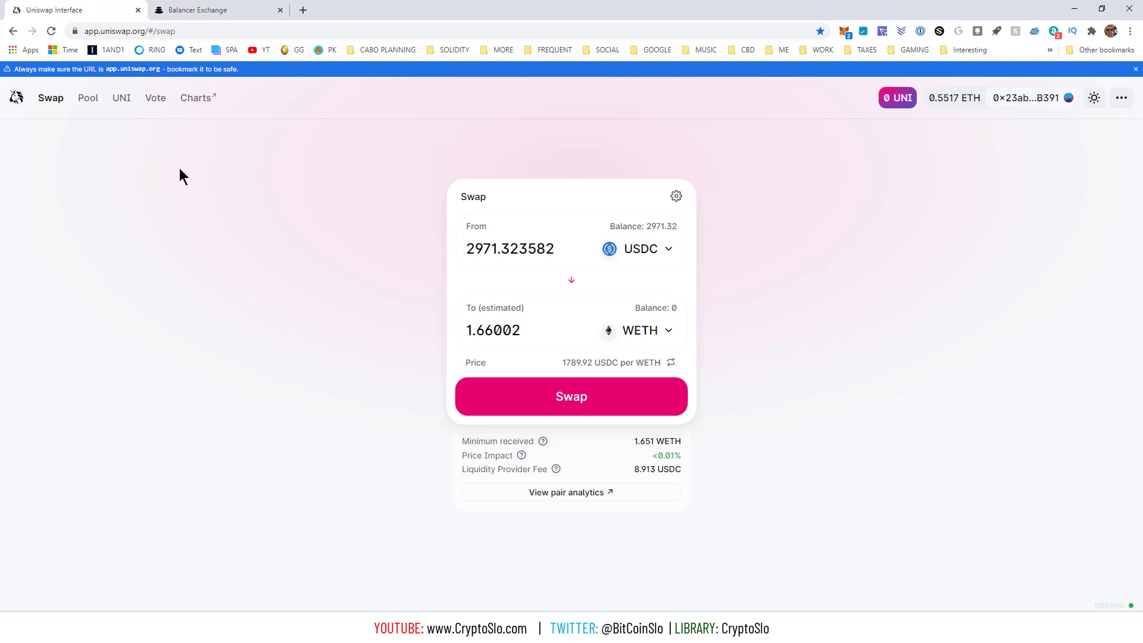